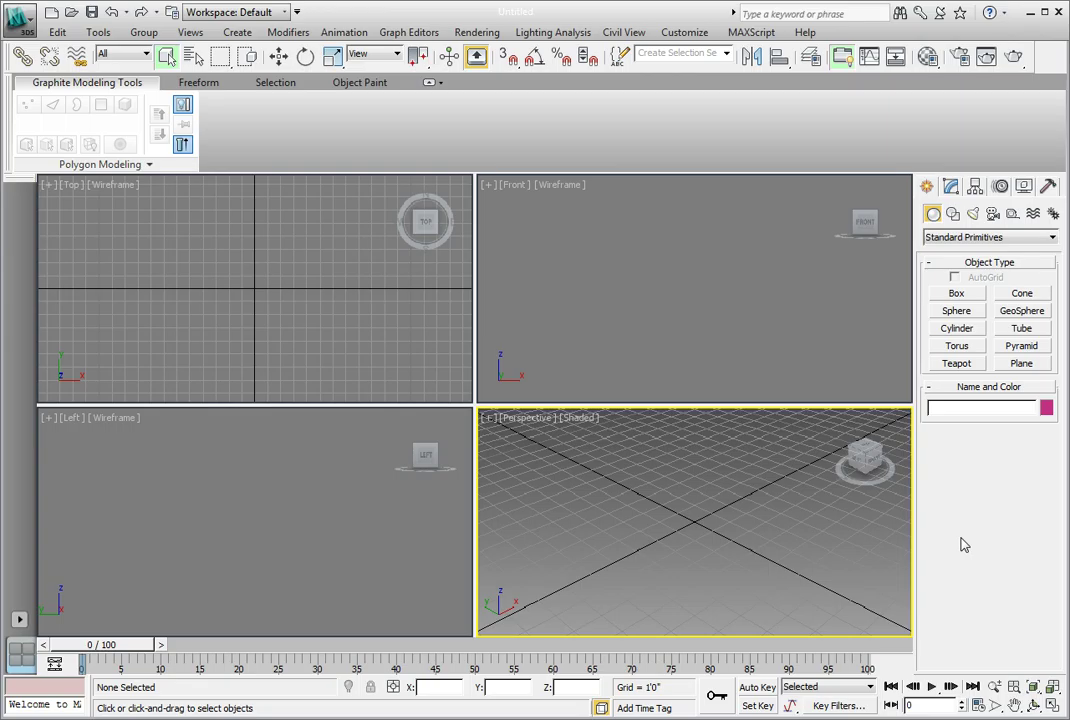
Open Ch04_Interior_material01.max from the CH 04 scenes folder via the Application menu.
click(22, 32)
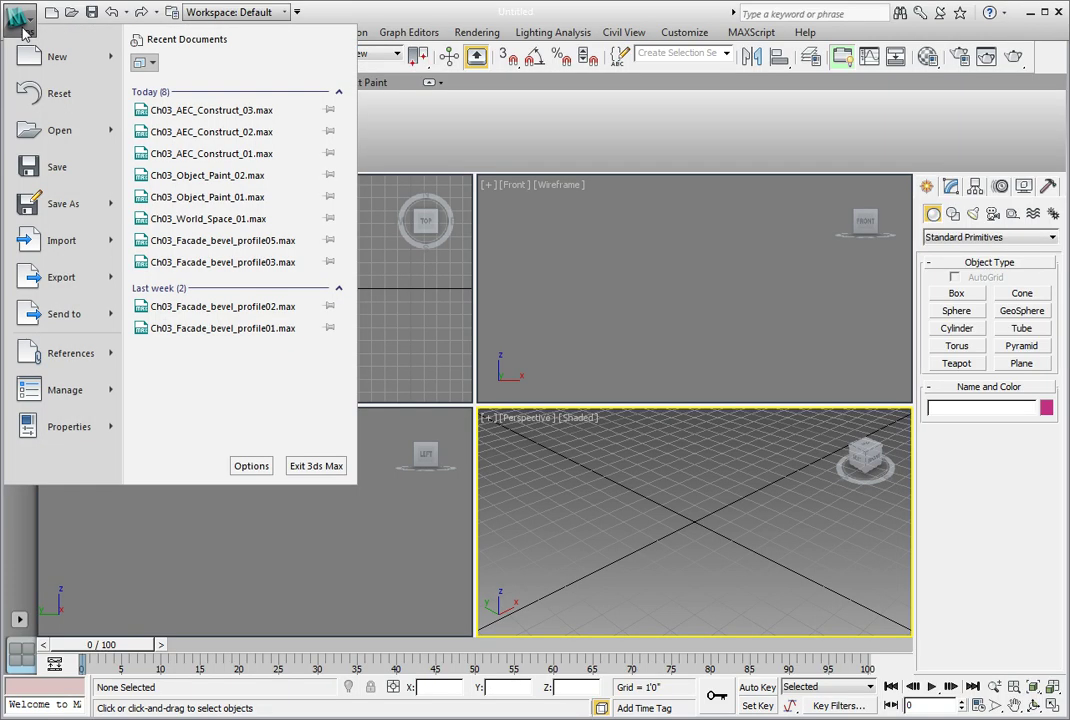
click(47, 136)
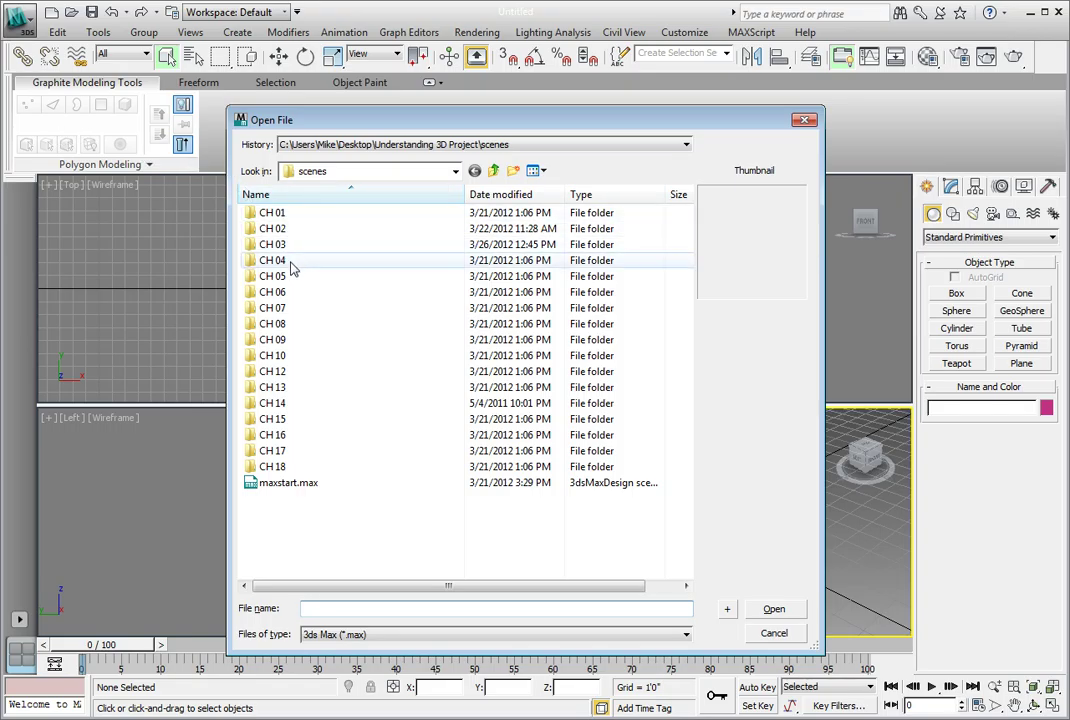
double_click(285, 262)
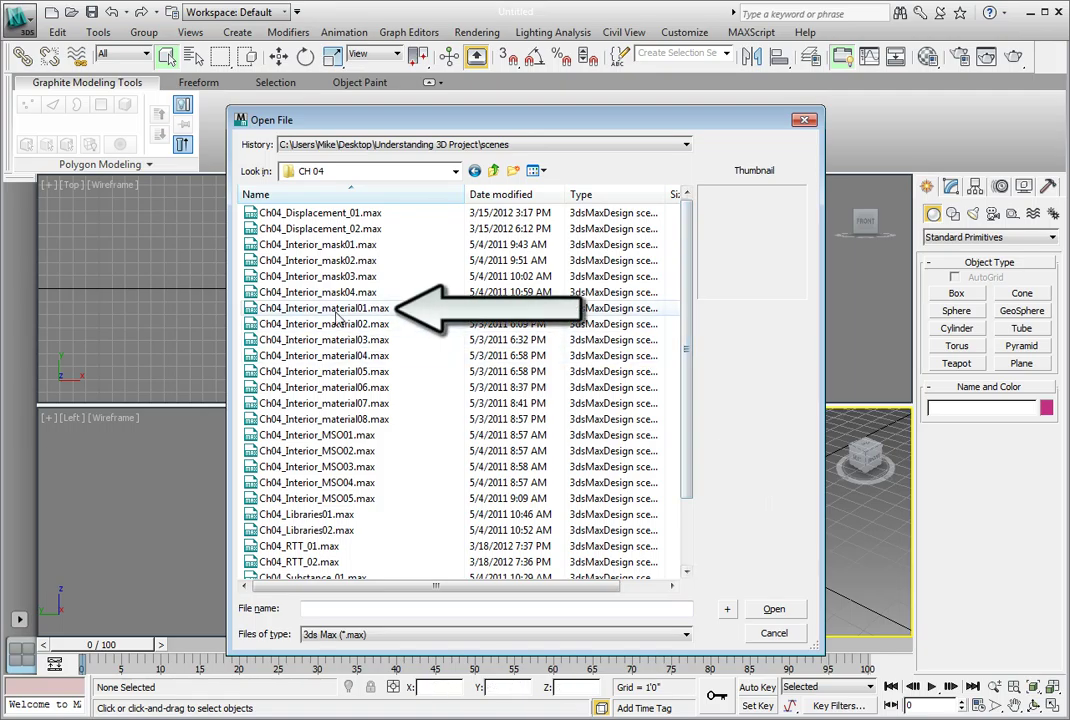
click(600, 308)
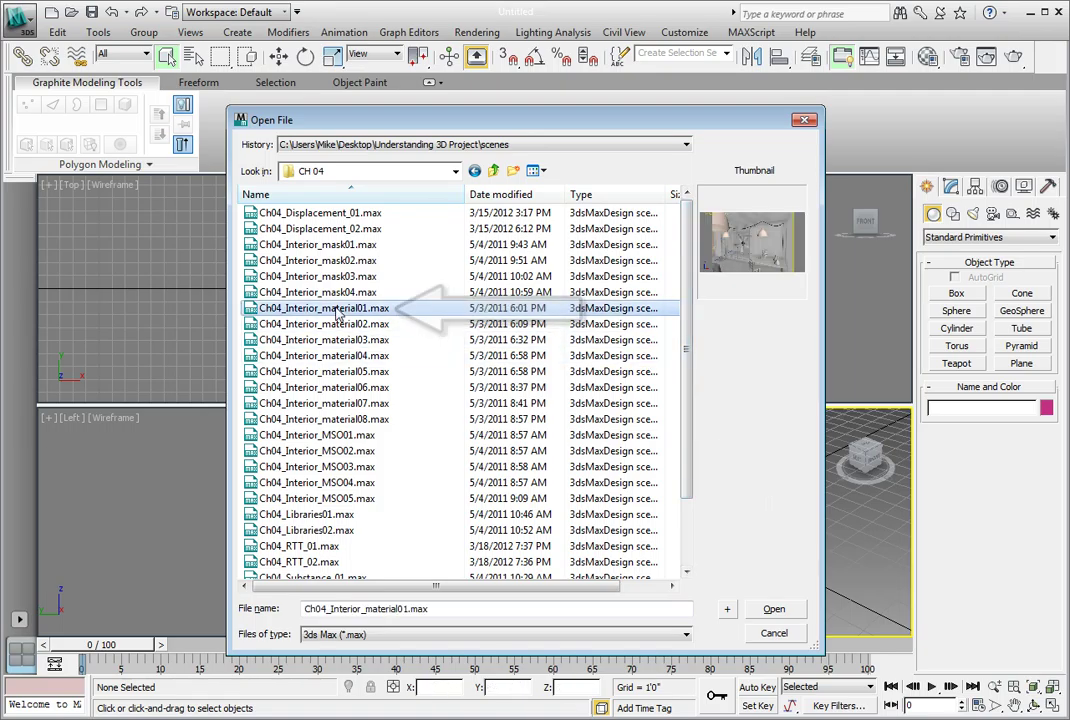
click(772, 609)
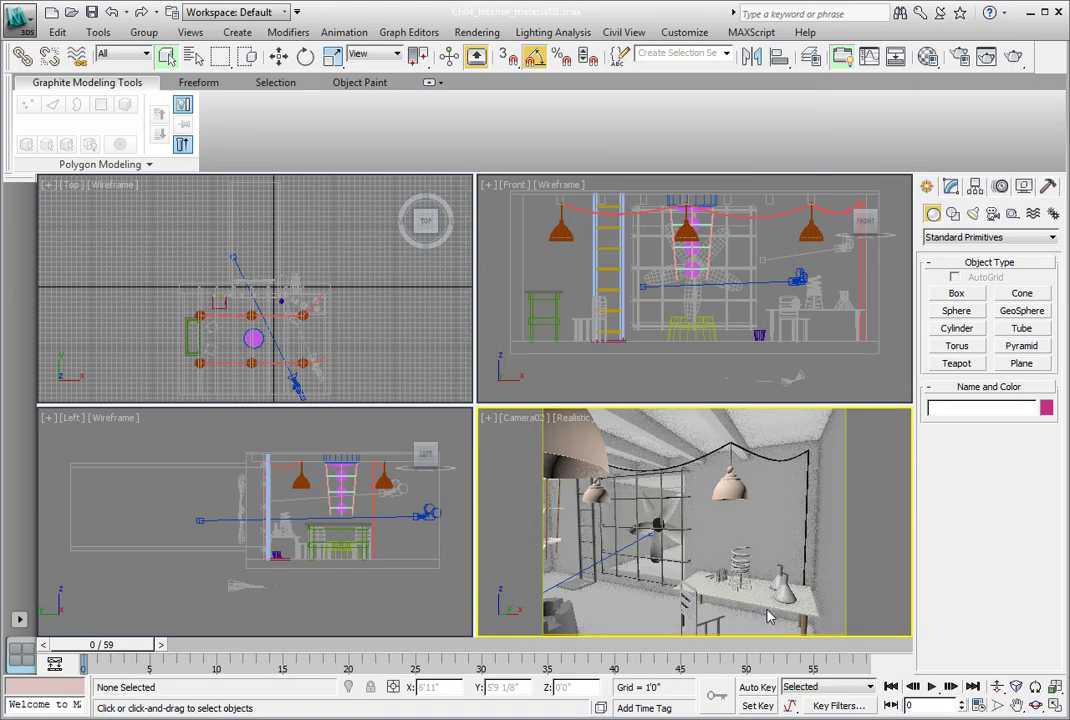
Save As with the incremented name Ch04_Interior_material02.max, confirming replacement of the existing file.
click(24, 34)
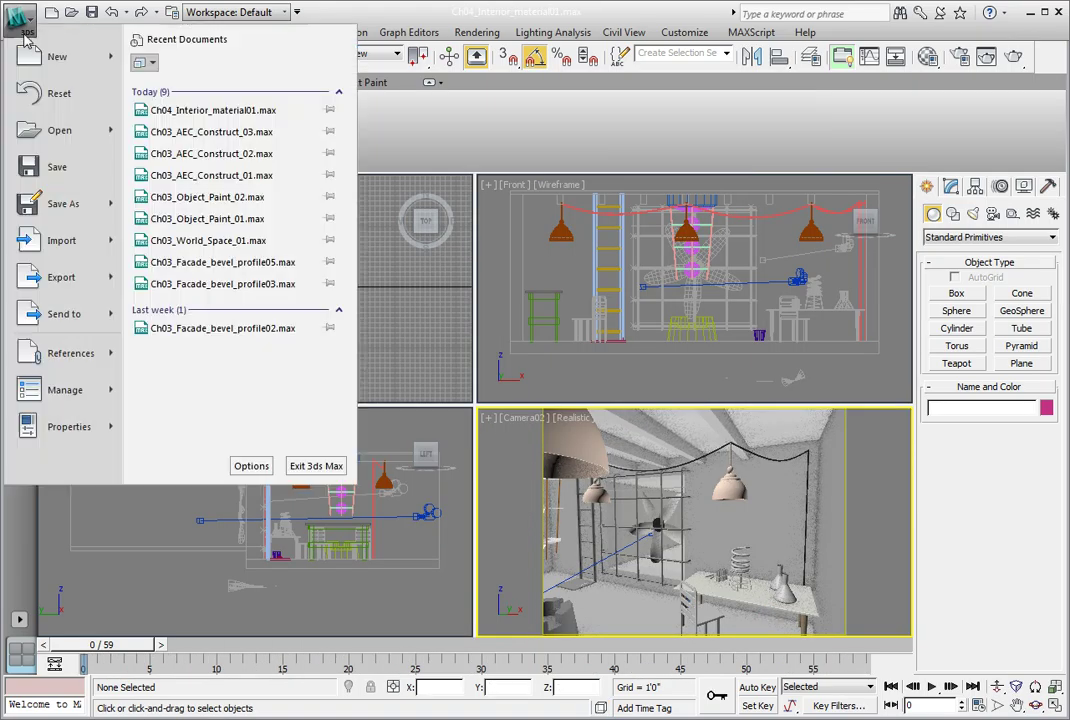
click(50, 207)
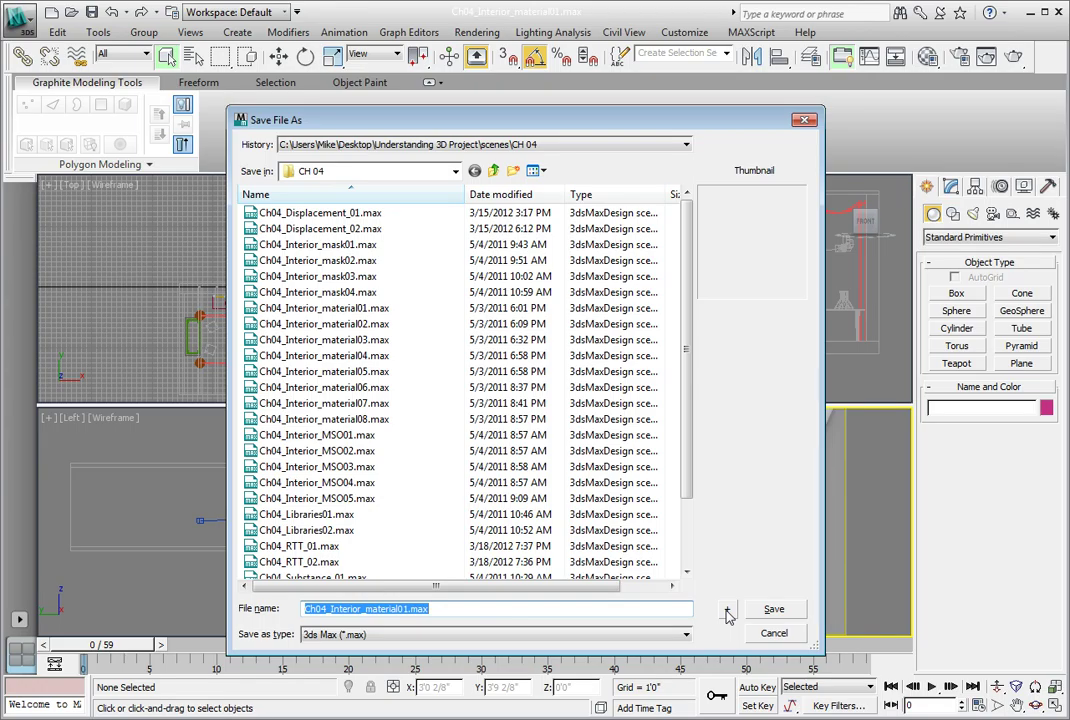
click(727, 612)
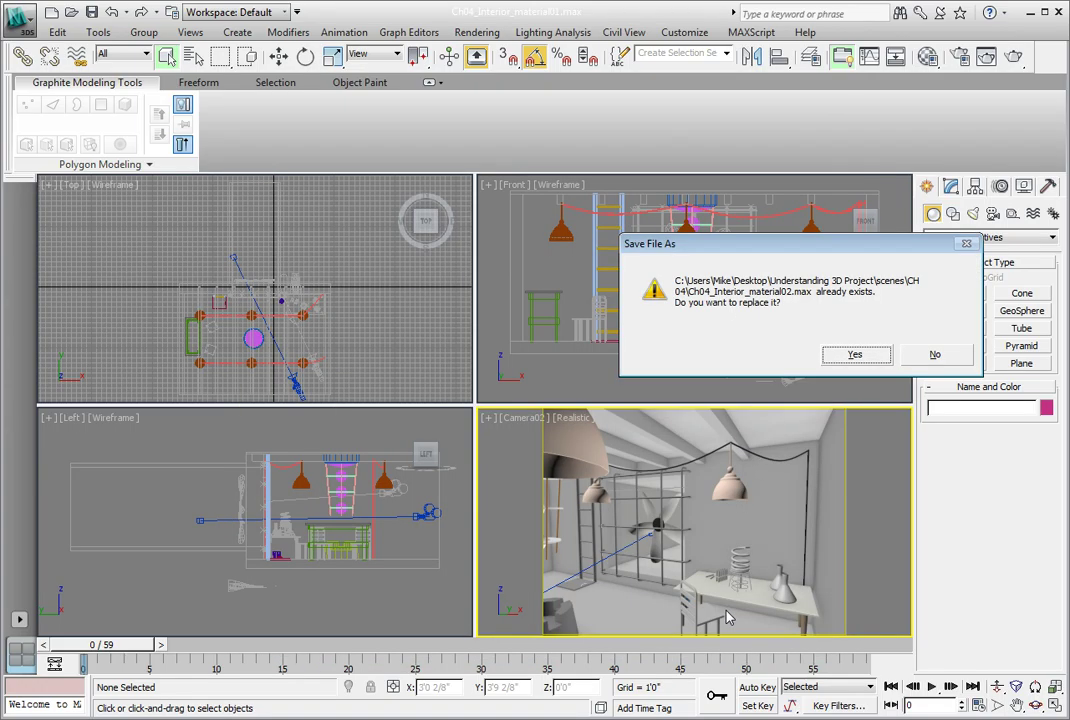
click(850, 358)
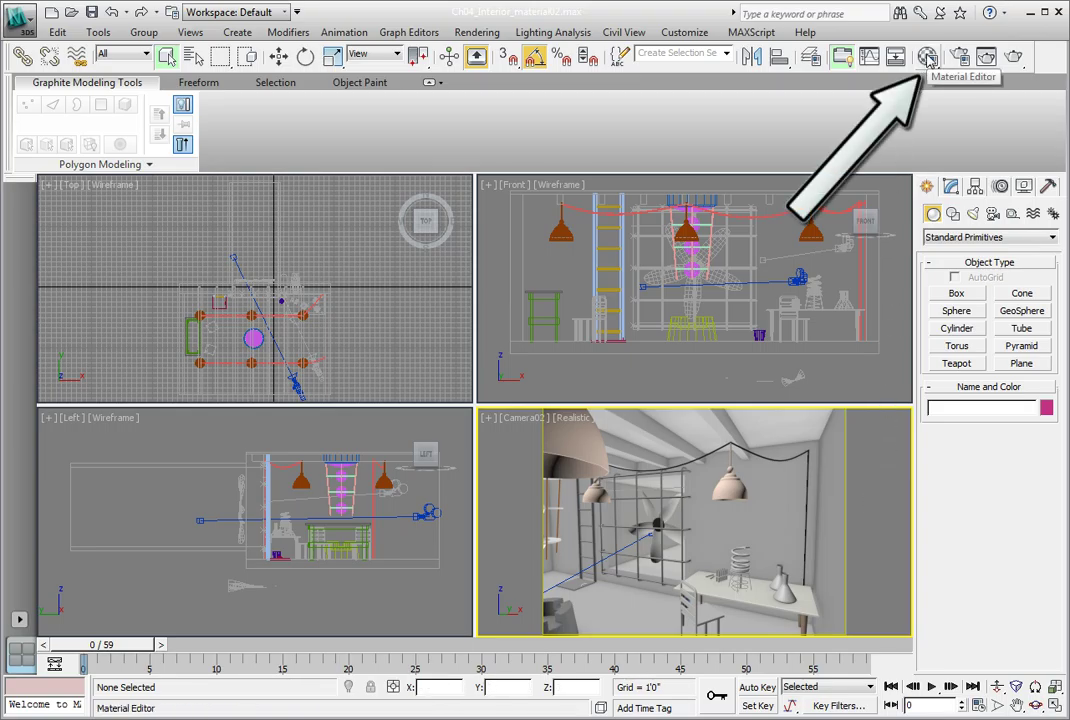
Launch the Slate Material Editor from the Material Editor flyout and move its window lower.
click(929, 58)
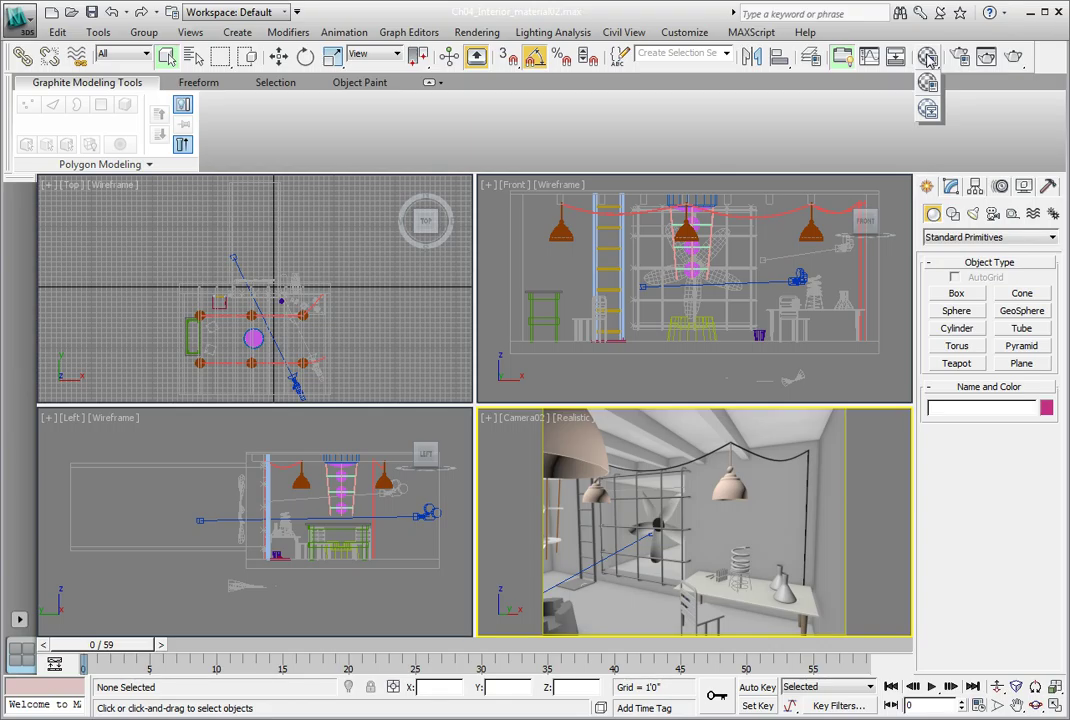
drag(929, 58, 929, 110)
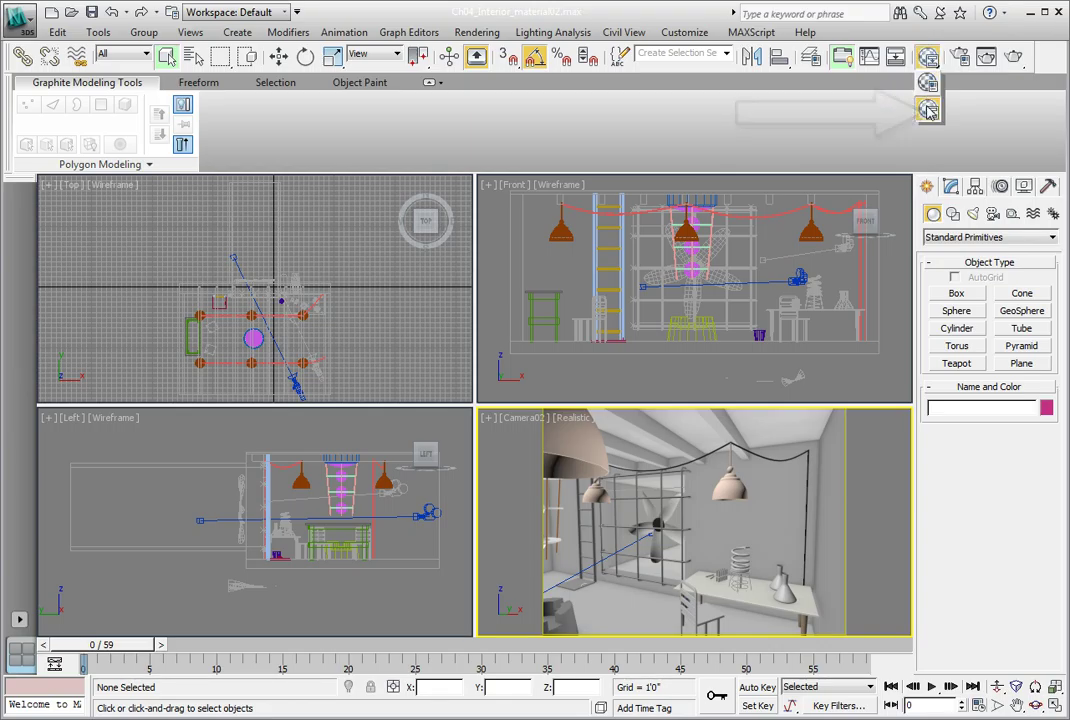
drag(929, 110, 929, 110)
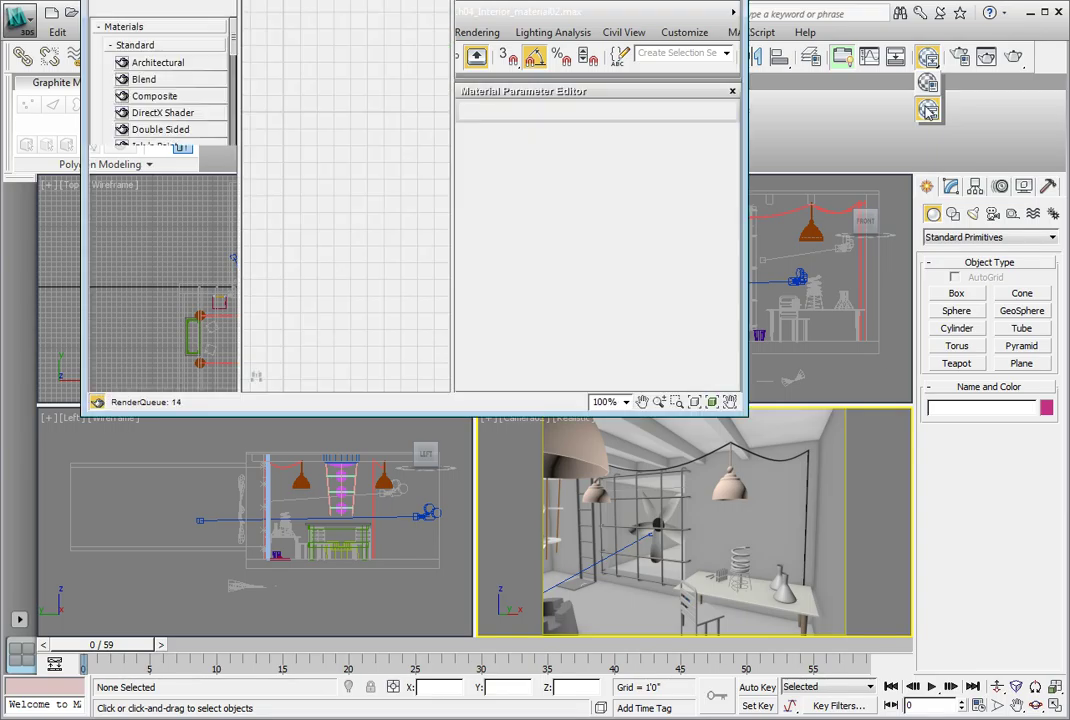
drag(342, 0, 379, 120)
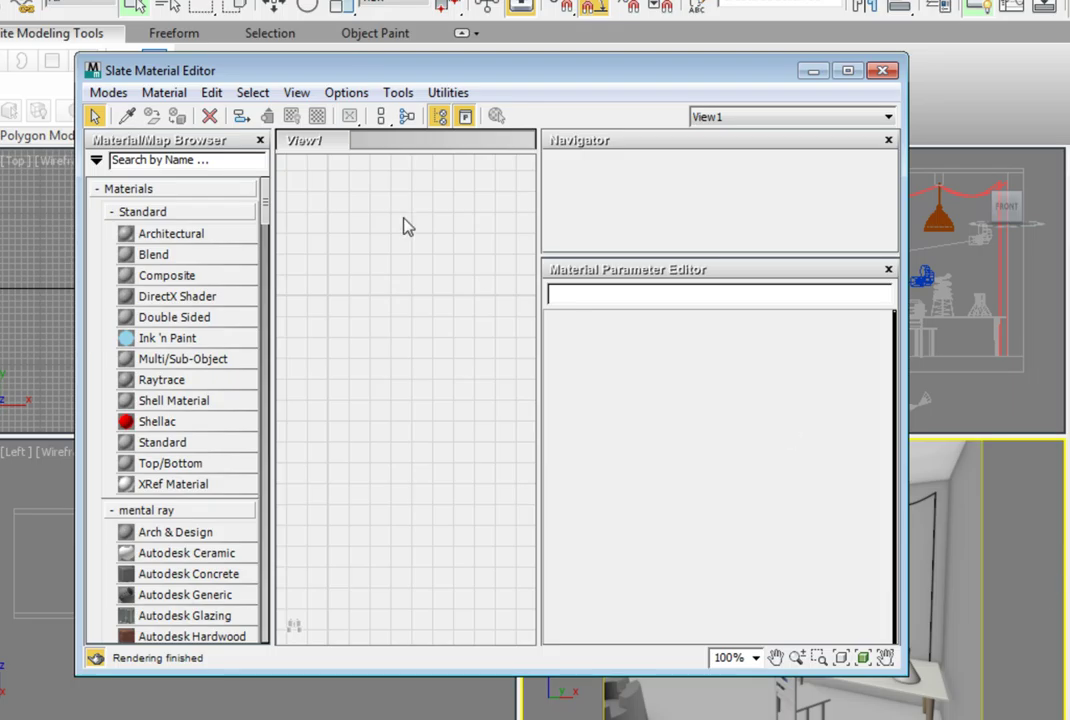
Drag an Arch & Design material from the browser's mental ray group into View1, creating Material #21.
mouse_move(267, 205)
mouse_down()
mouse_move(265, 278)
mouse_move(267, 234)
mouse_up()
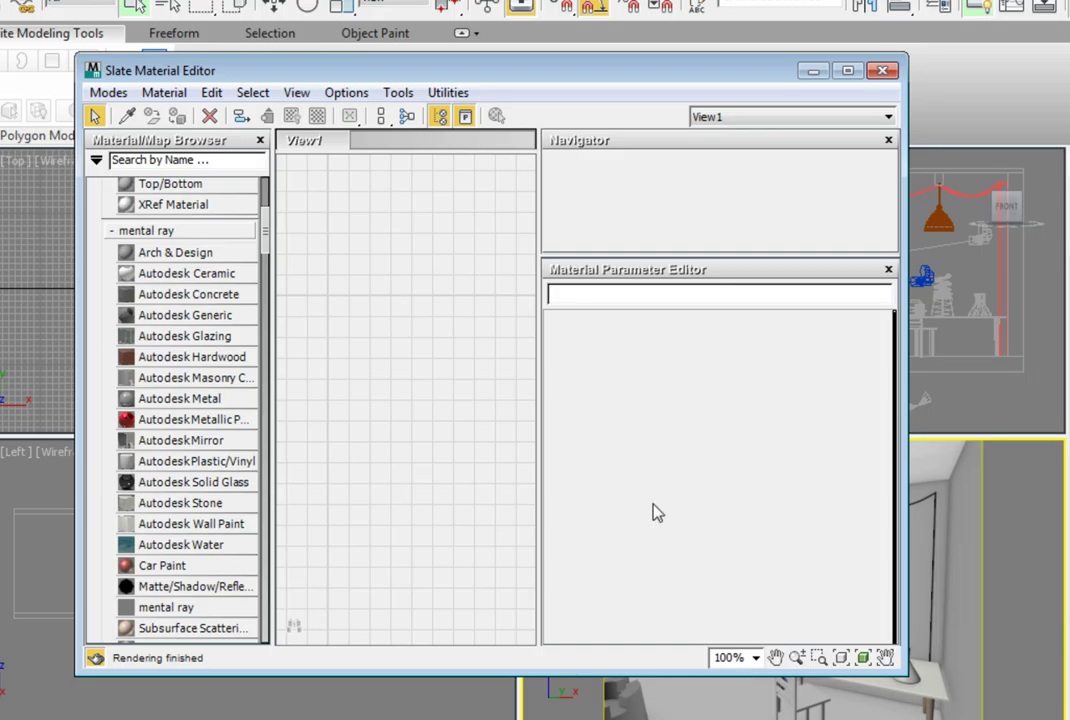
drag(168, 252, 358, 256)
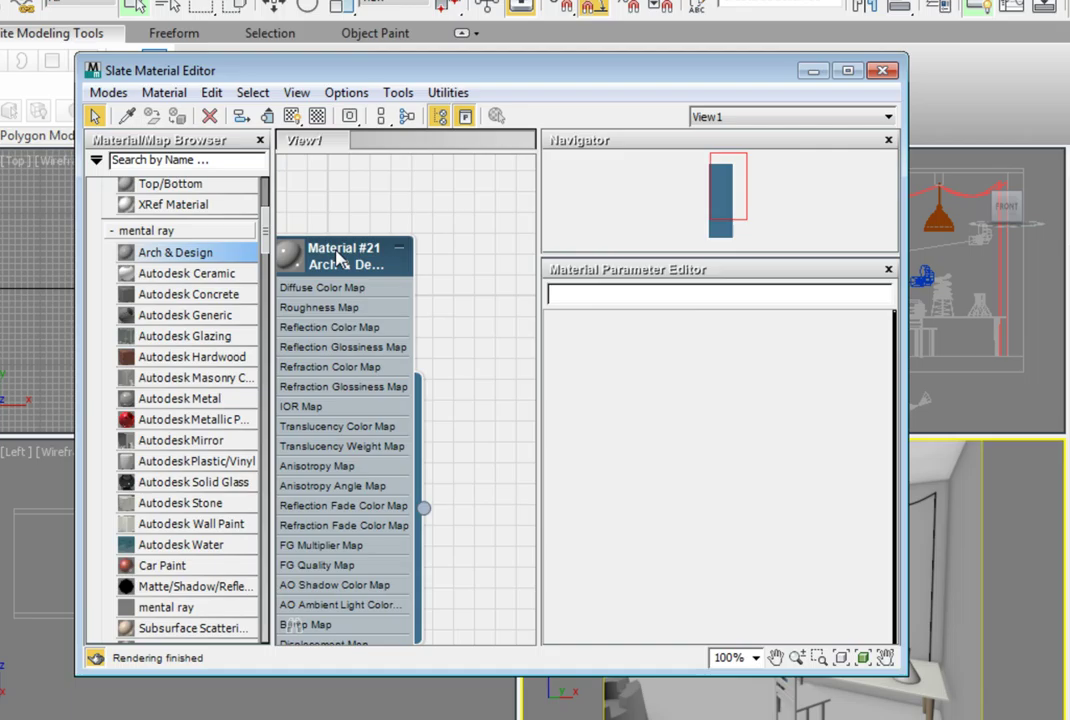
Replace the name Material #21 with paint_red in the material's parameter panel.
double_click(338, 258)
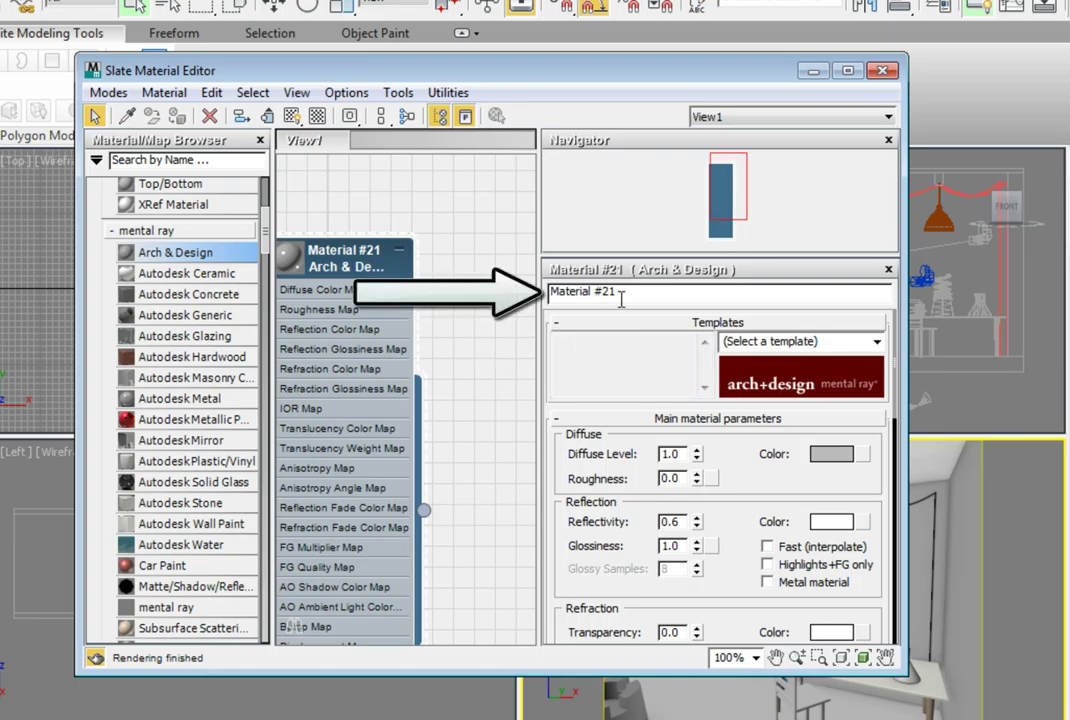
drag(616, 291, 551, 291)
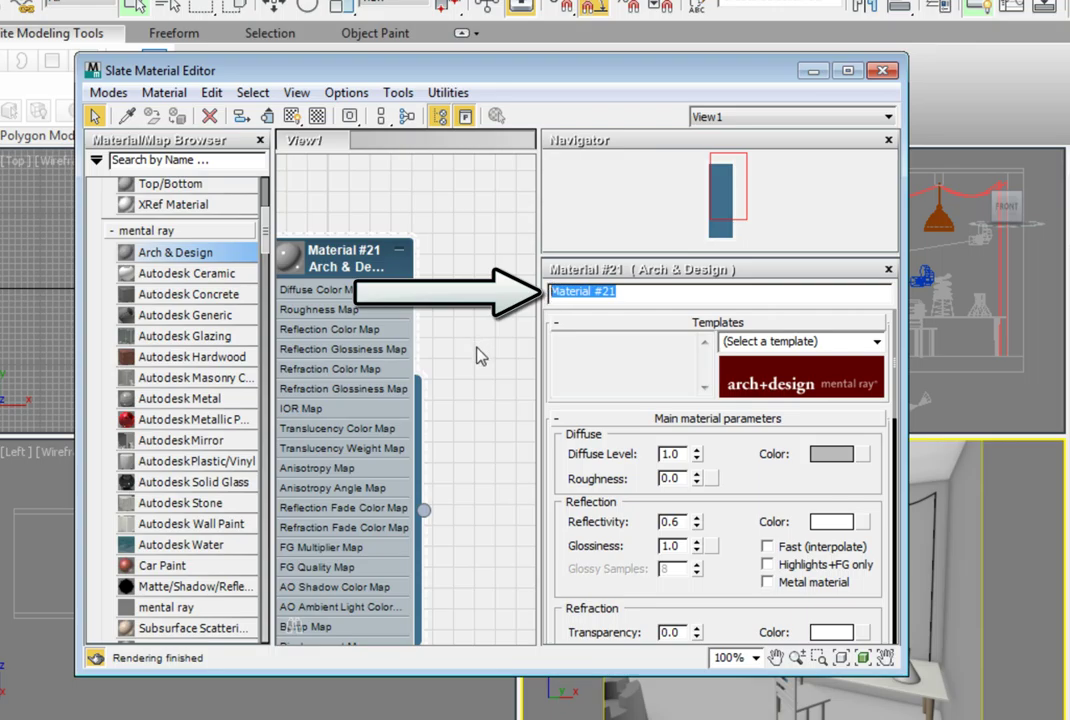
text(paint)
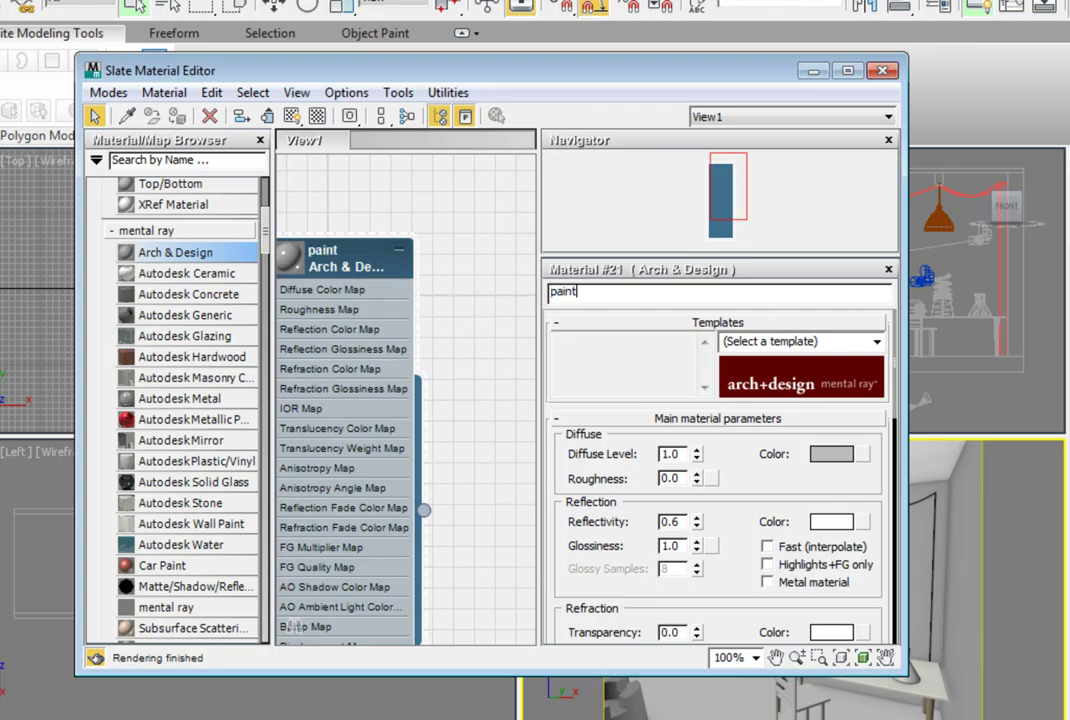
text(_red)
key(Return)
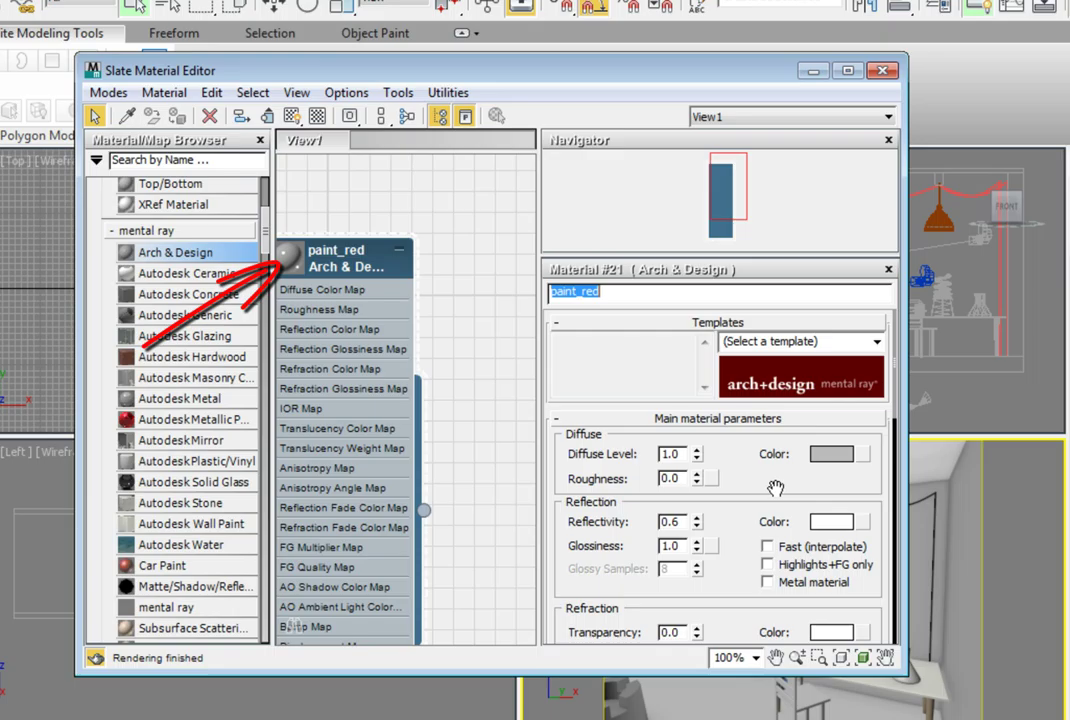
Set the Diffuse Color to red (Sat 1.0, Value about 0.75; RGB 0.749, 0, 0).
scroll(746, 488, down, 1)
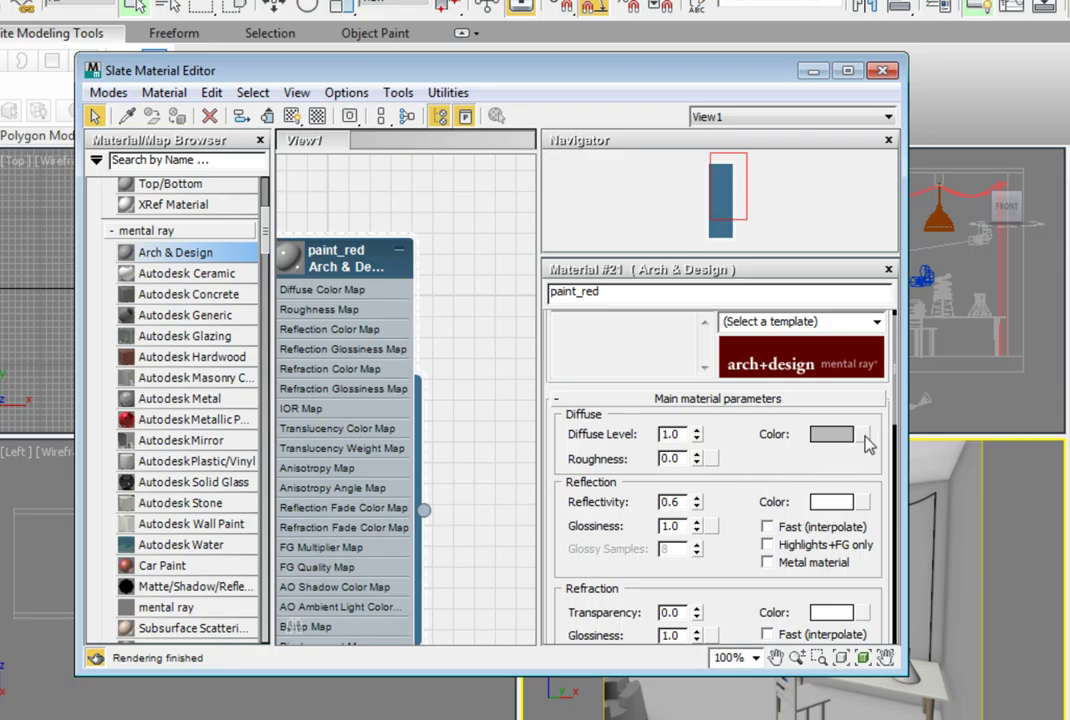
click(845, 436)
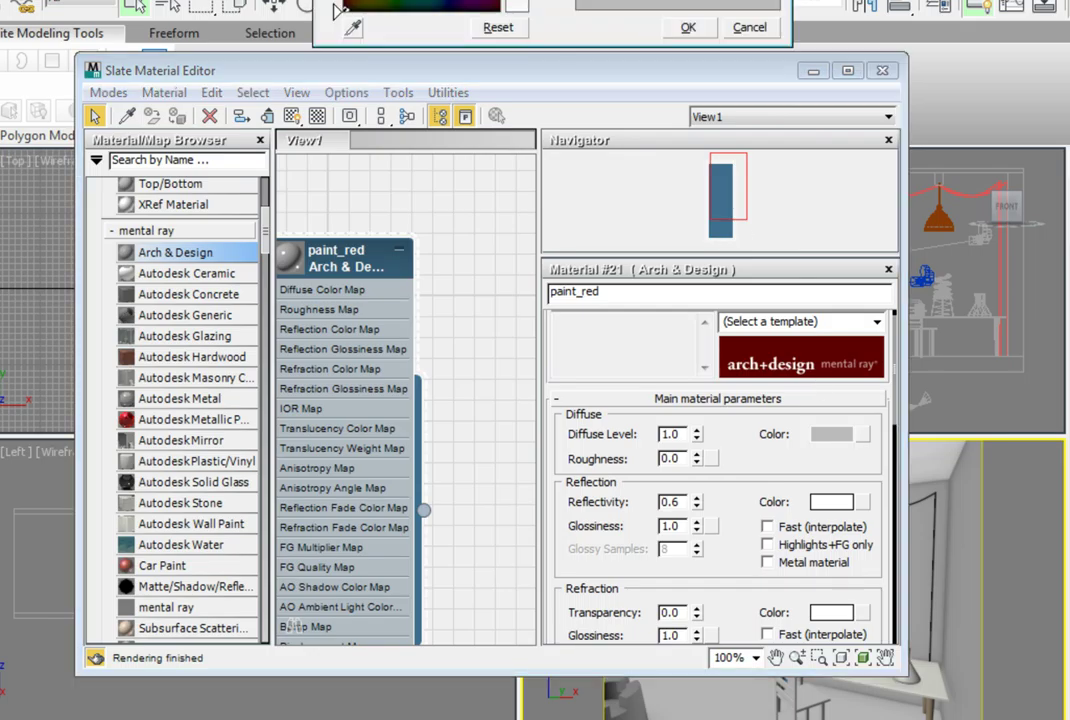
drag(597, 0, 605, 298)
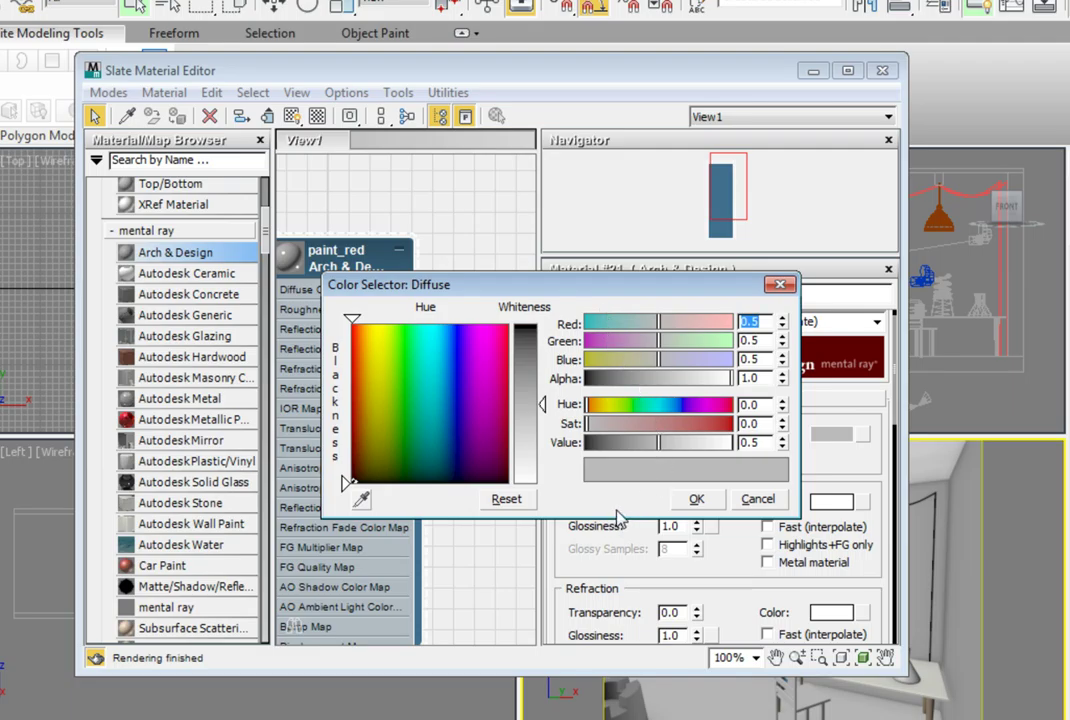
mouse_move(590, 415)
mouse_down()
mouse_move(670, 413)
mouse_move(557, 418)
mouse_up()
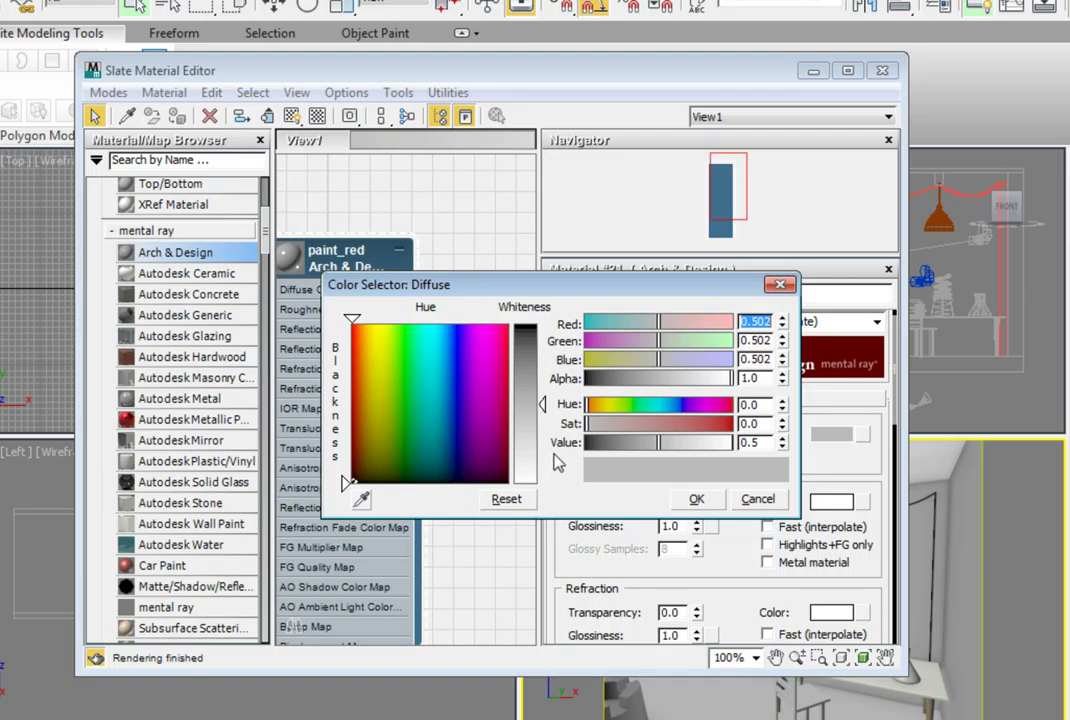
click(588, 424)
drag(588, 424, 762, 432)
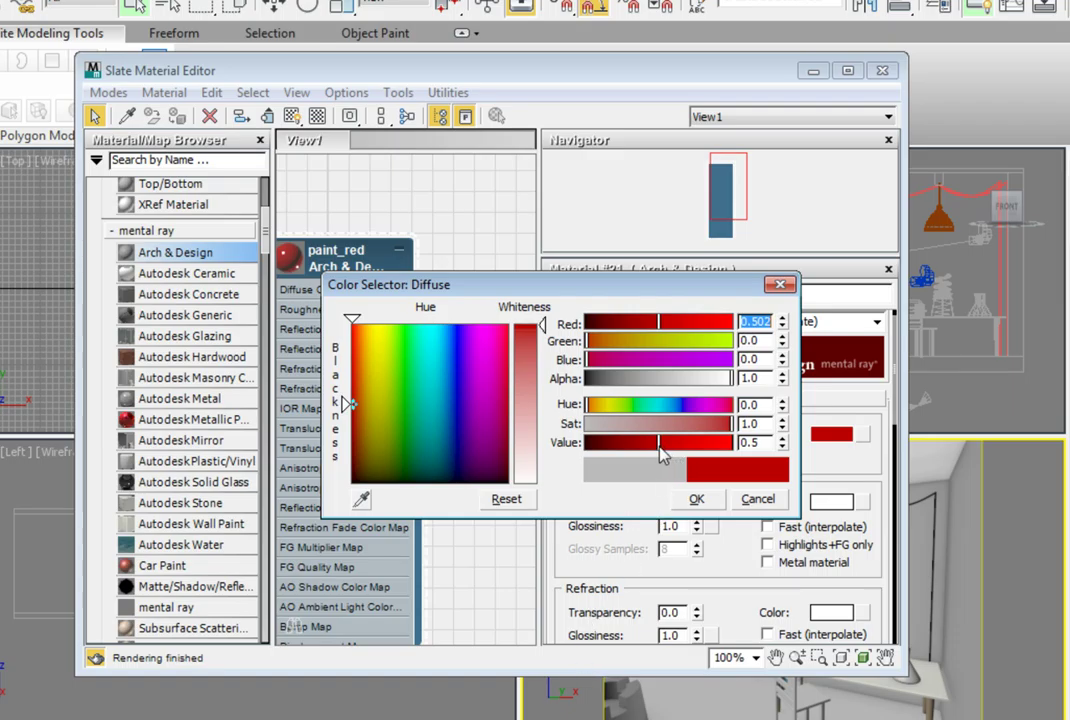
drag(660, 453, 697, 456)
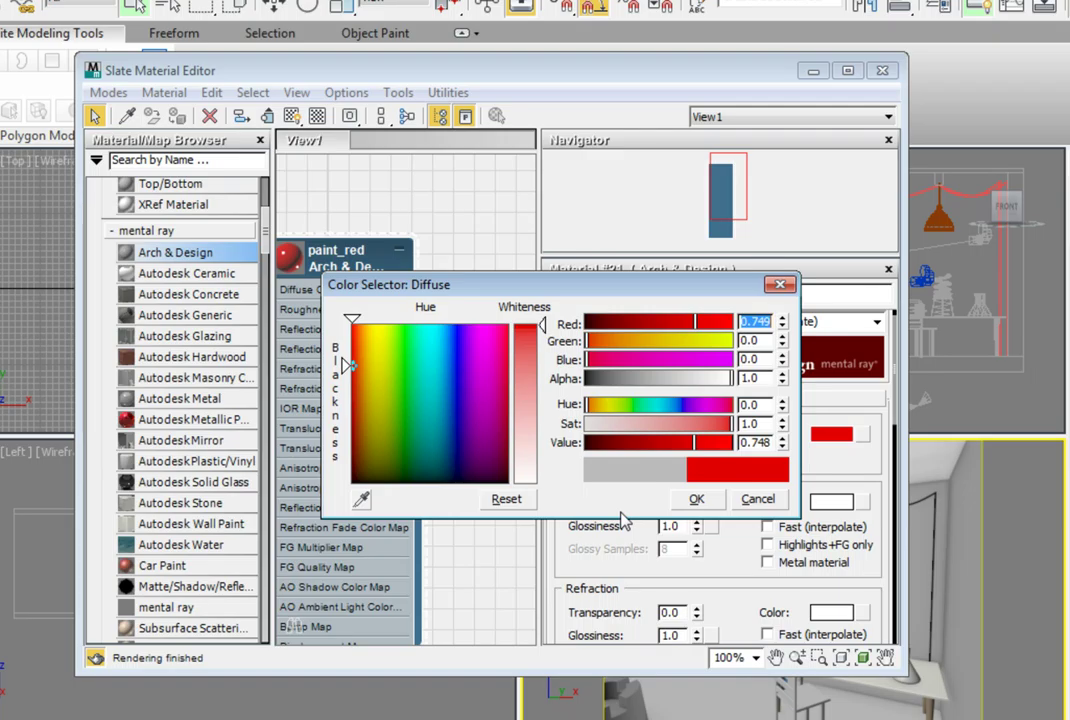
click(696, 498)
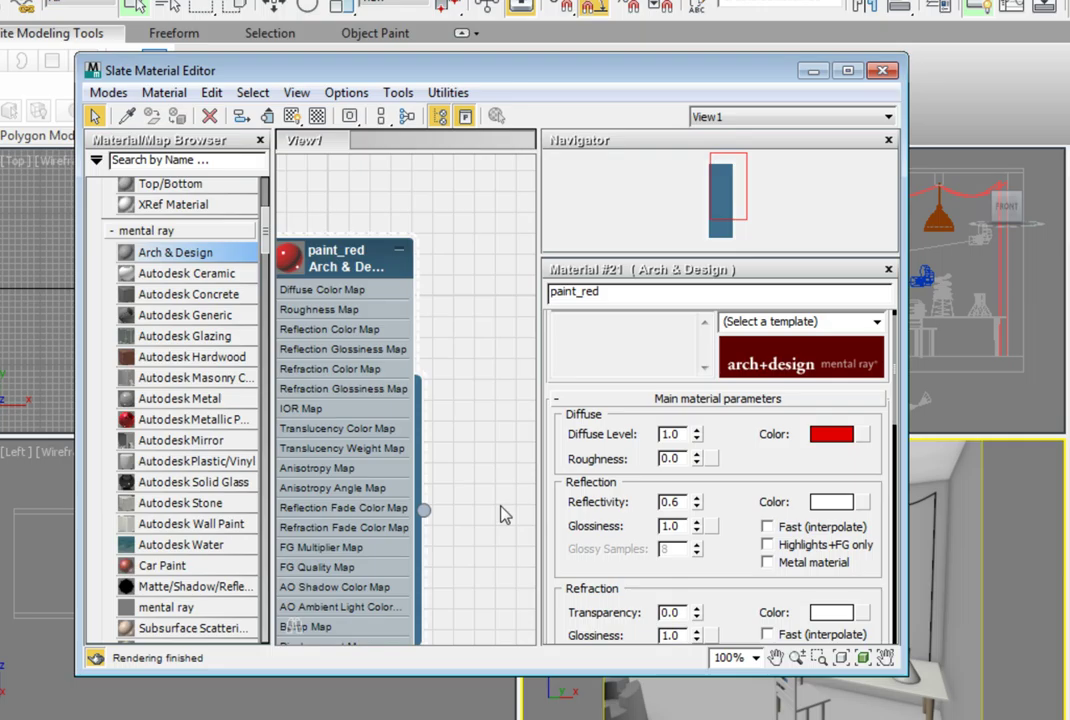
Shift the paint_red node right and scroll the browser down to the Sample Slots group.
drag(297, 262, 349, 250)
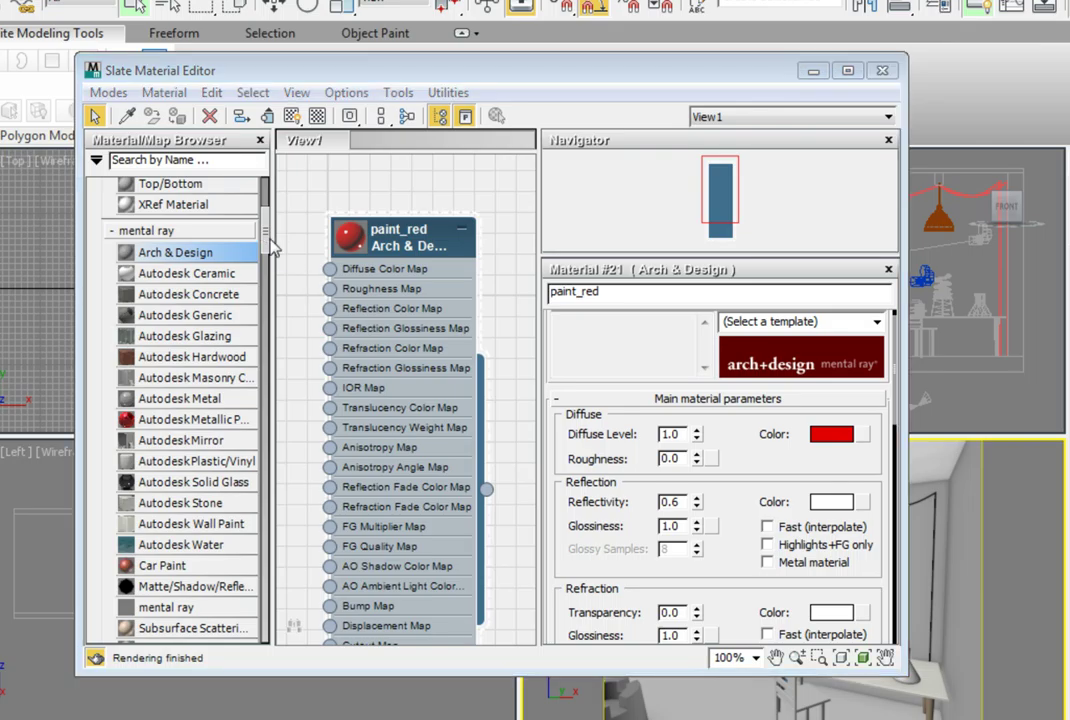
scroll(268, 250, down, 3)
drag(268, 255, 285, 625)
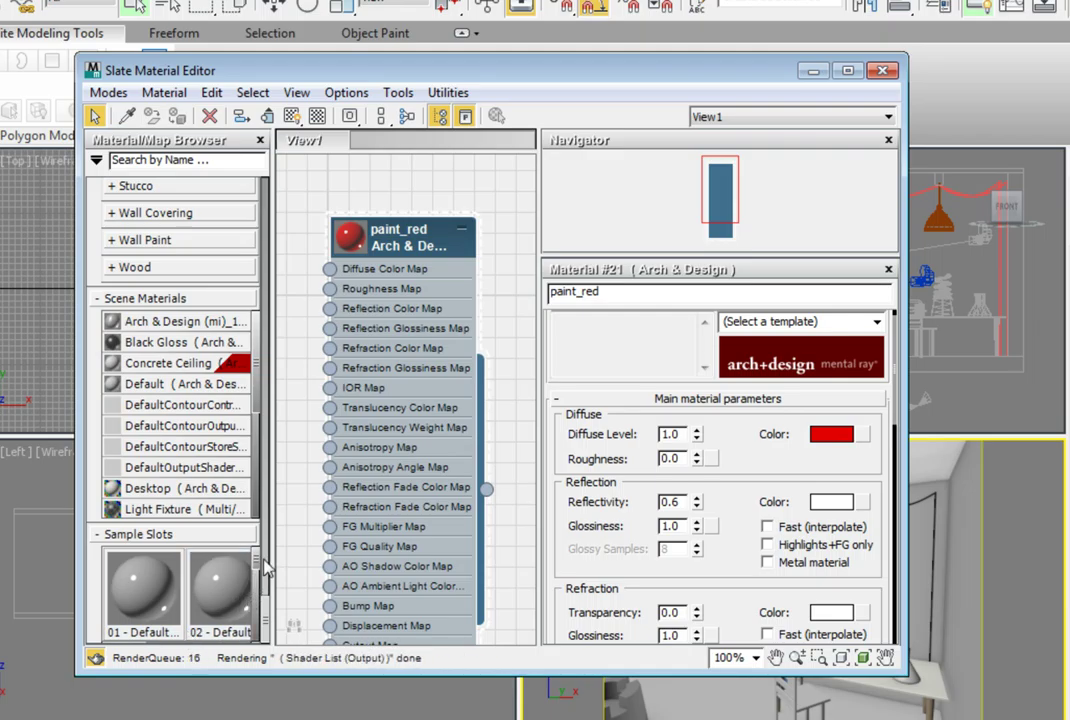
Wire paint_red's output onto sample slot 01 and place it as an Instance.
click(142, 595)
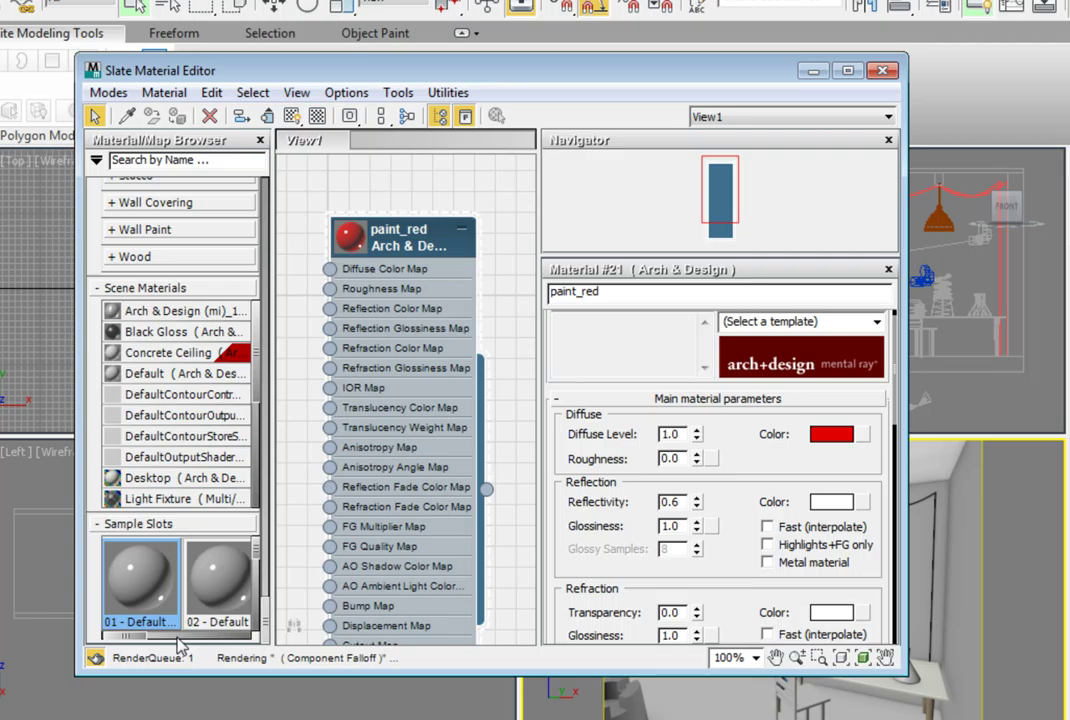
drag(150, 640, 258, 626)
click(258, 565)
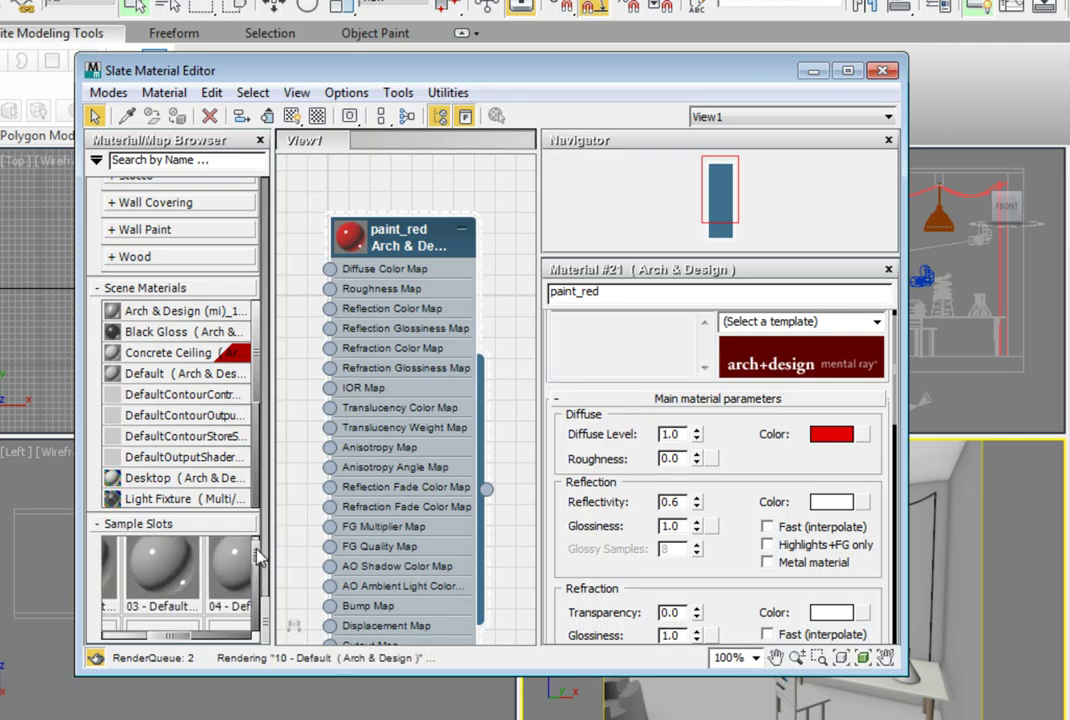
click(127, 640)
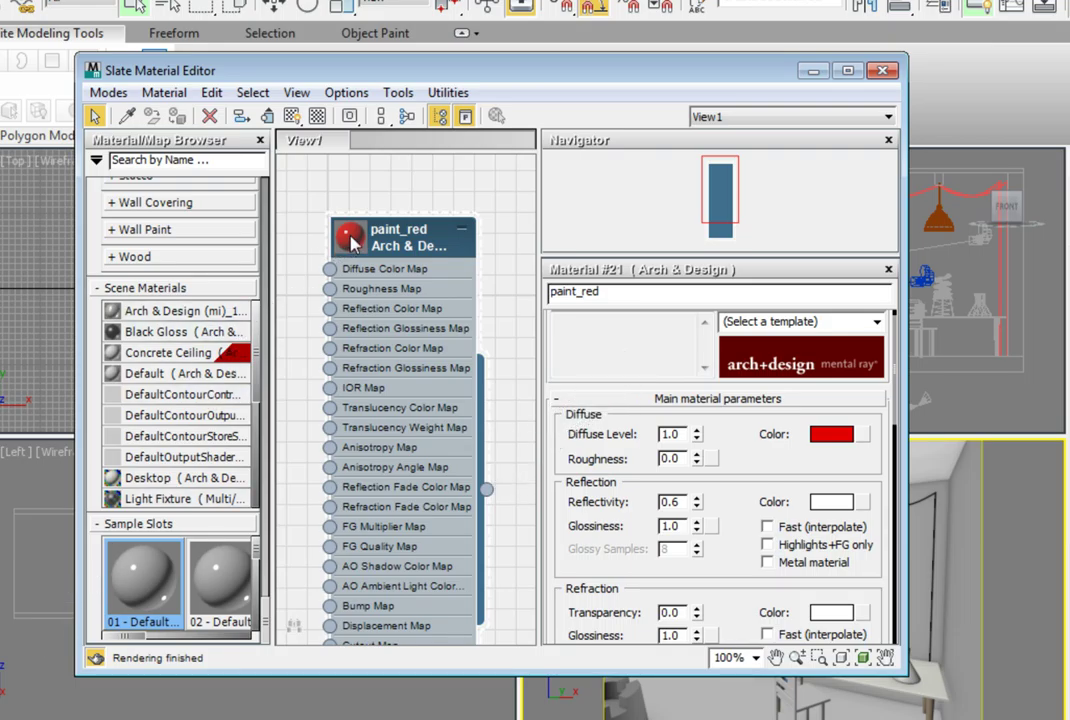
drag(351, 234, 323, 280)
drag(485, 489, 155, 580)
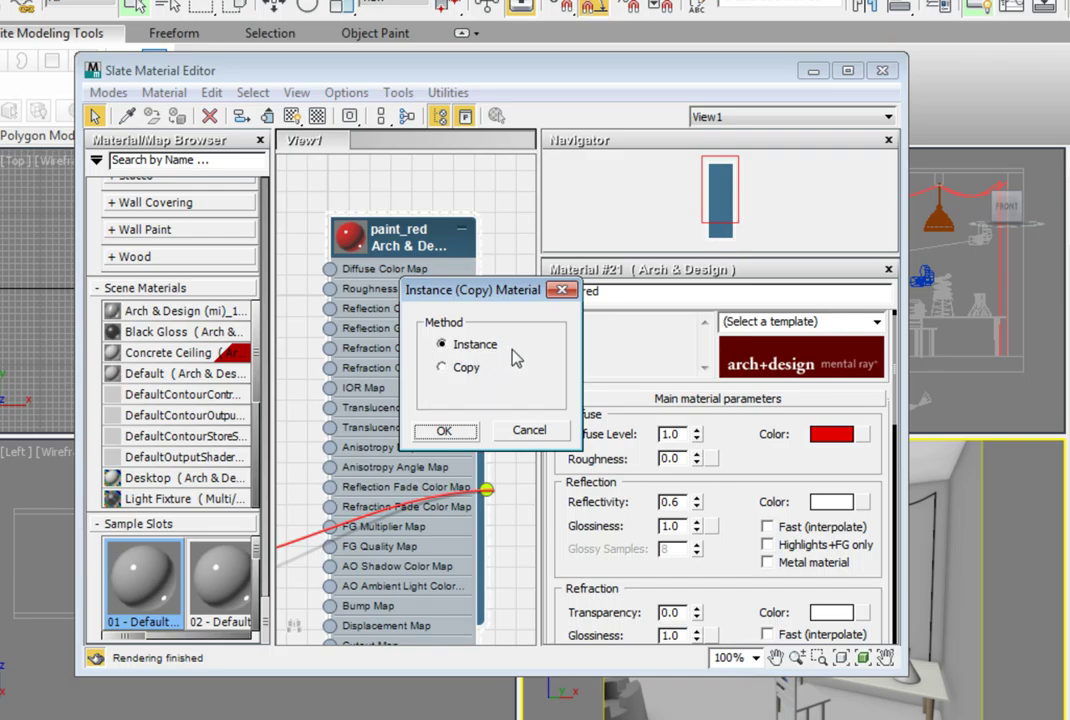
click(452, 431)
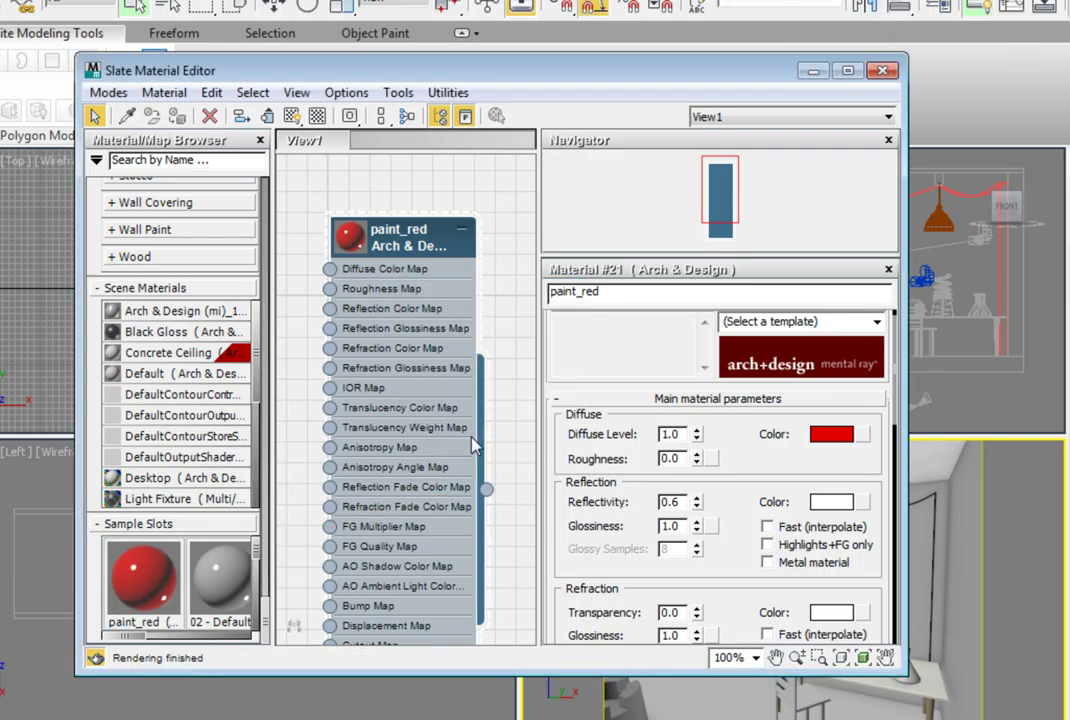